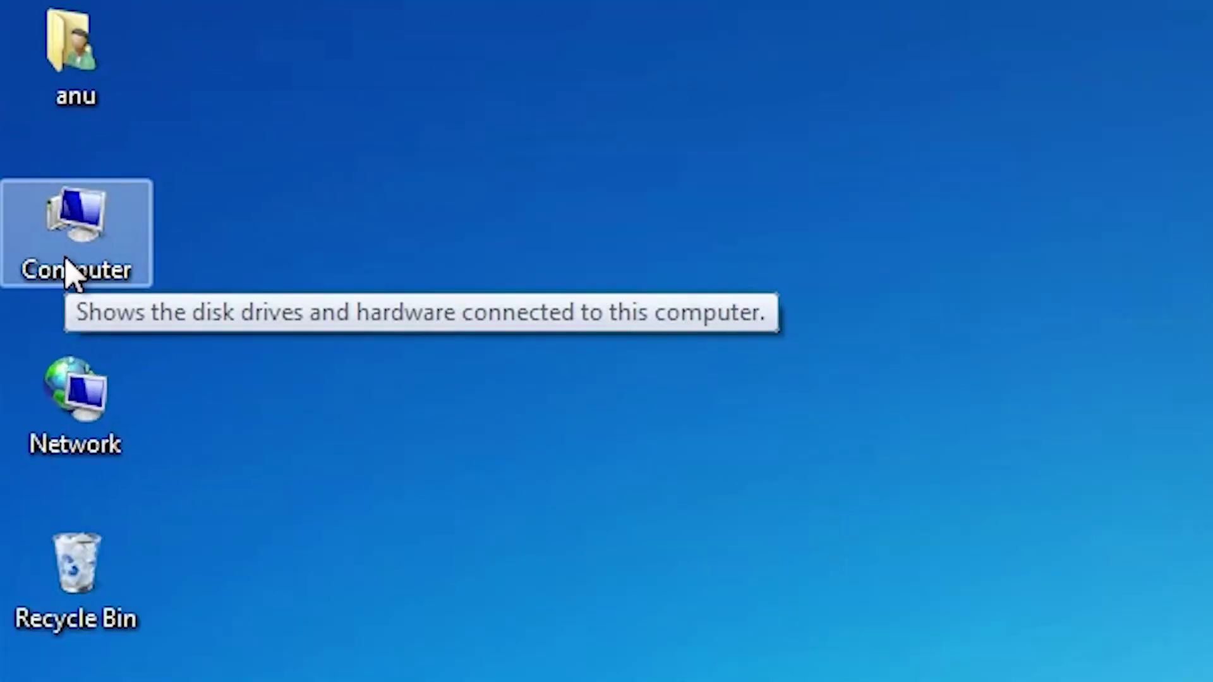
Check in Explorer that New Volume (D:) is empty, then return to the drive list.
double_click(76, 233)
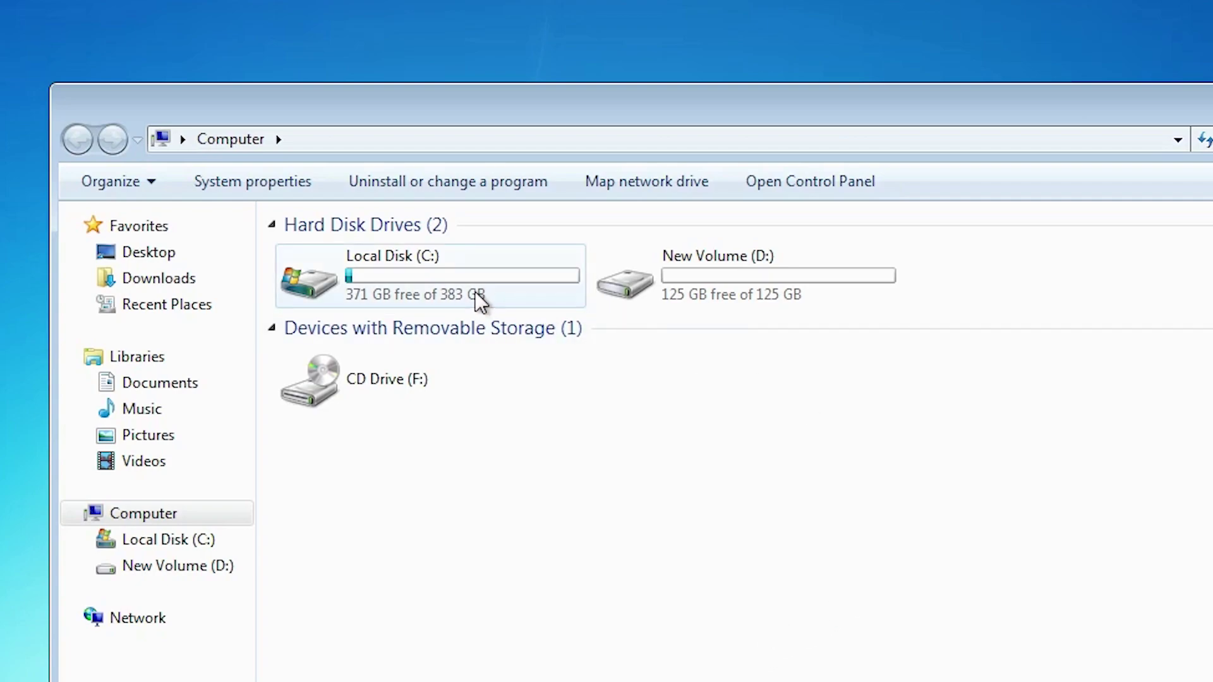
double_click(771, 277)
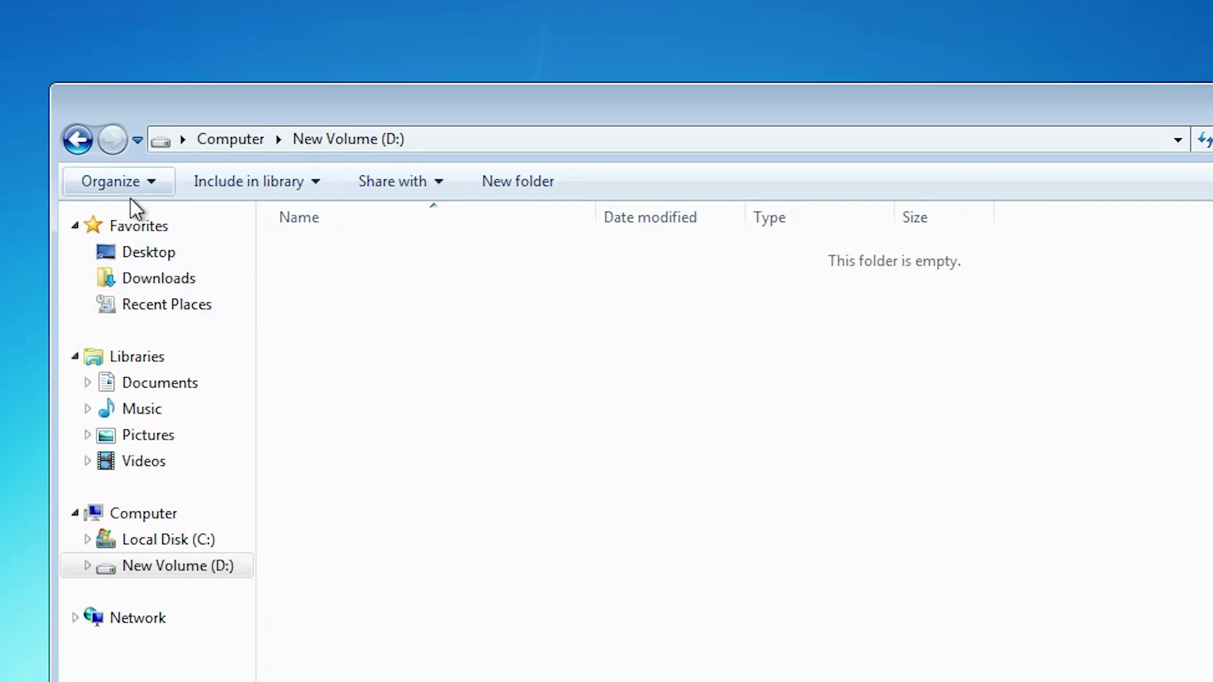
click(78, 140)
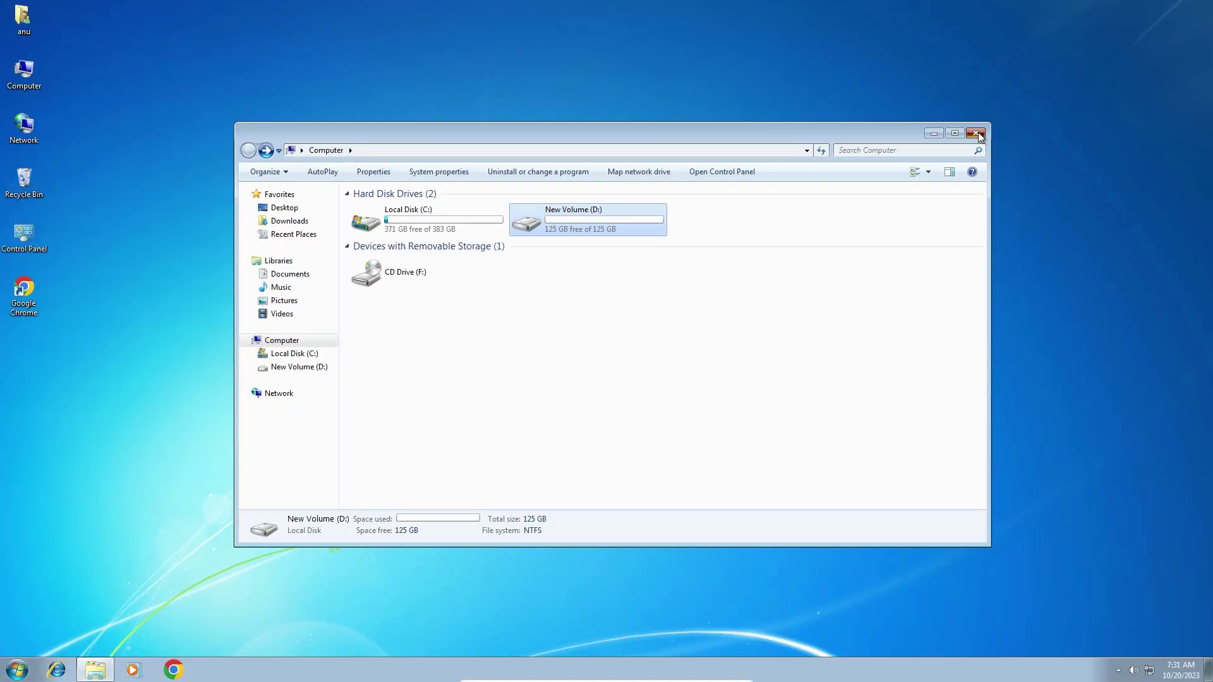
Close the drive window and launch Computer Management from a Start search for 'com'.
click(979, 132)
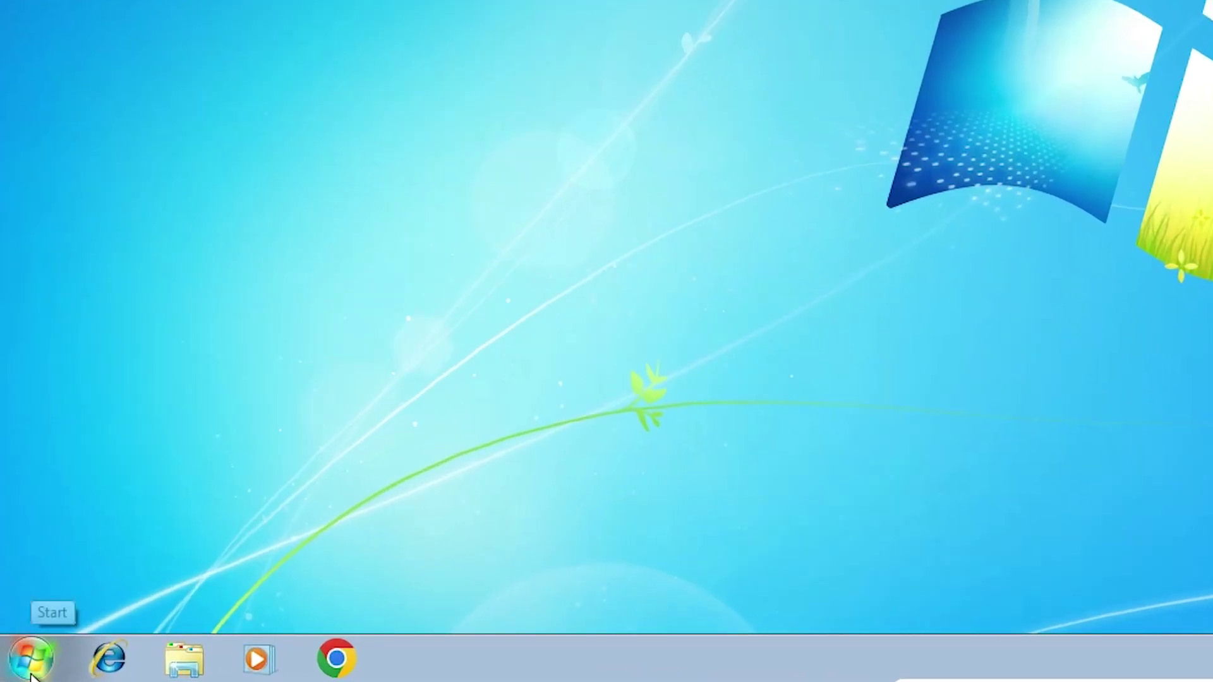
click(31, 660)
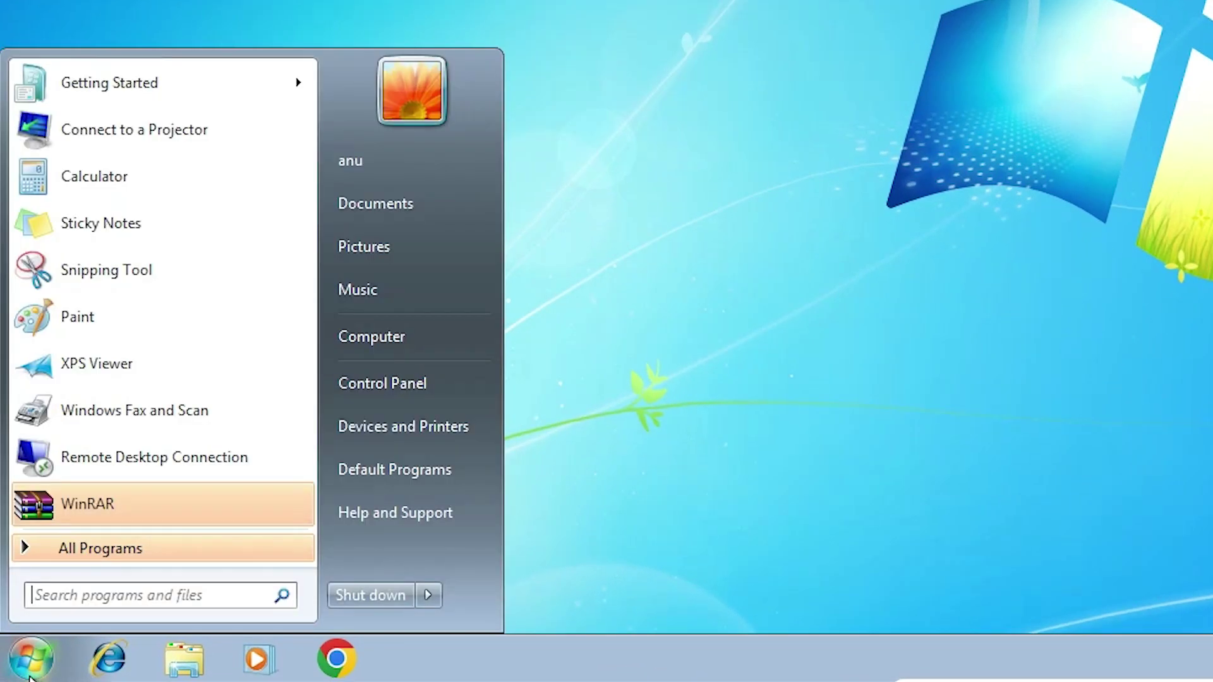
text(co)
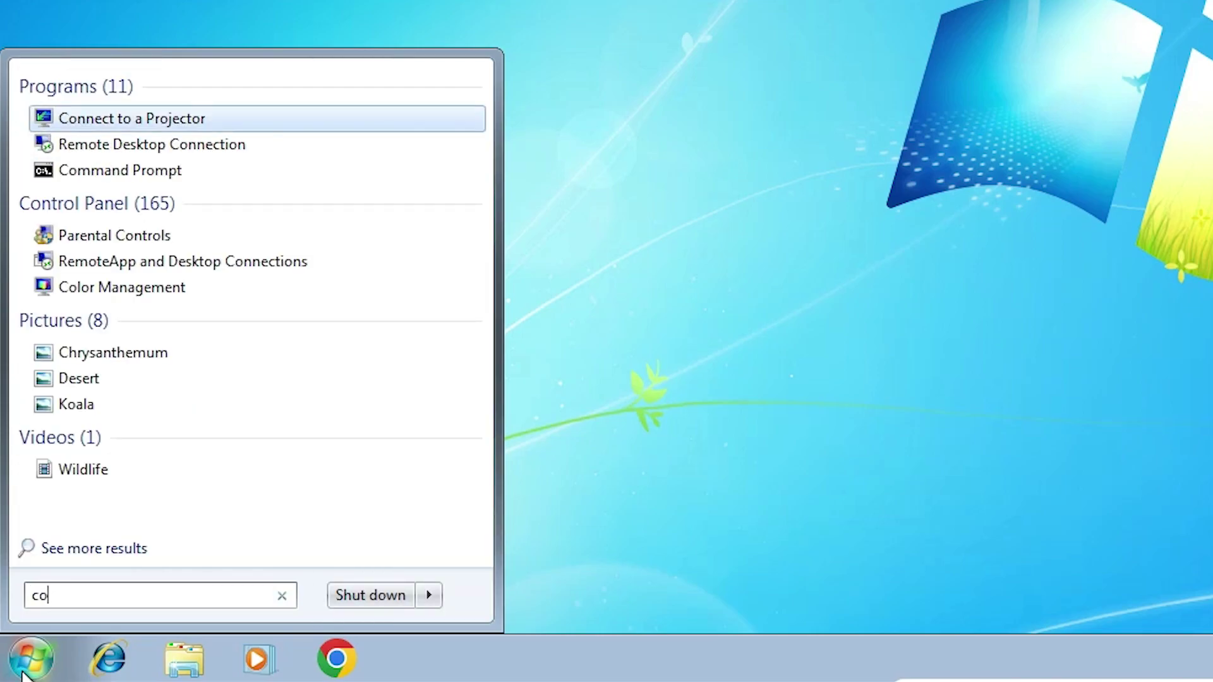
text(m)
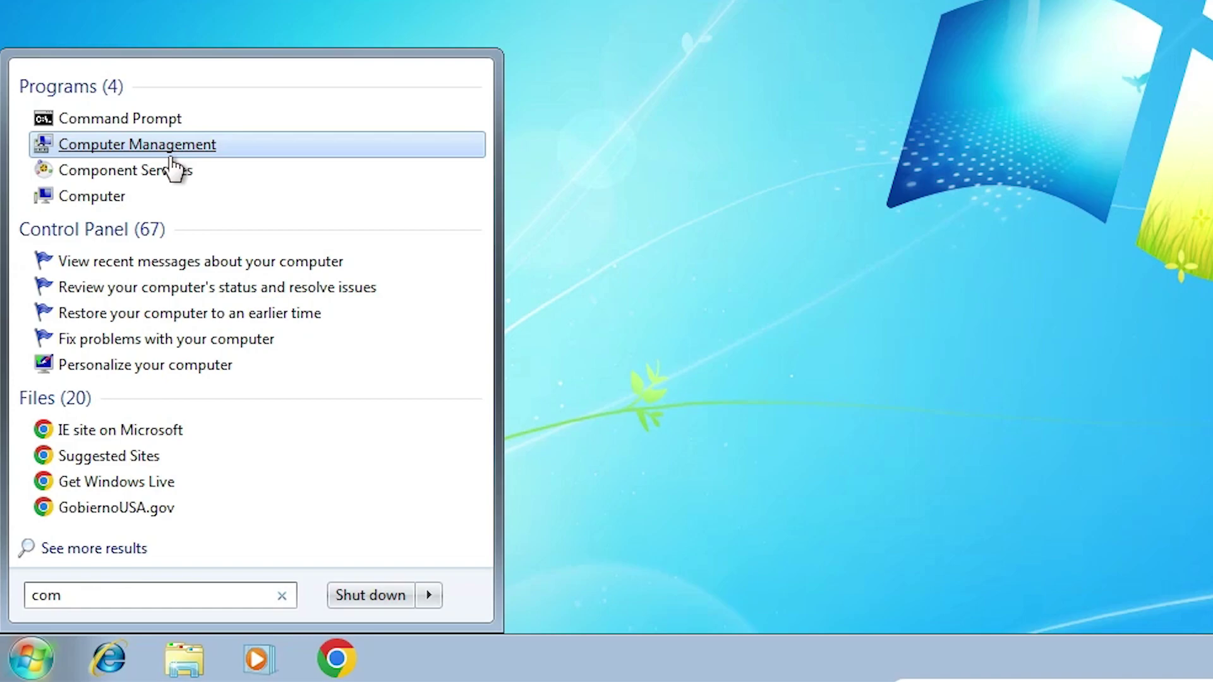
click(175, 151)
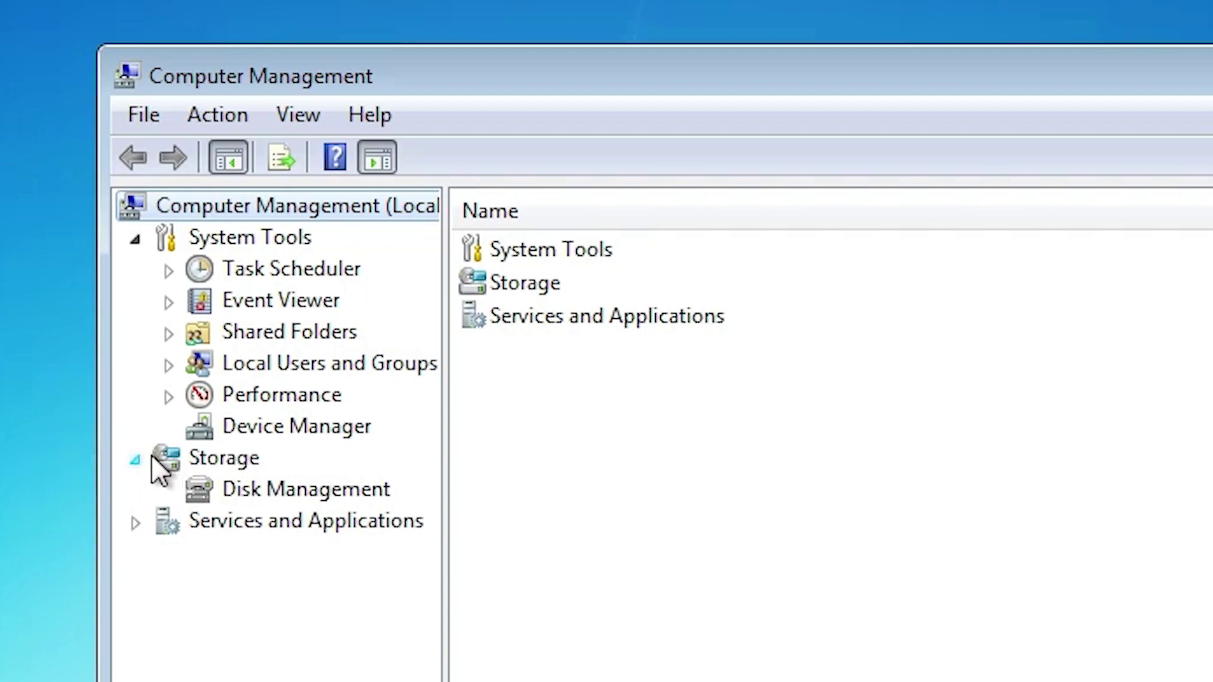
Show Disk Management and select the 125.55 GB New Volume (D:) partition.
click(343, 502)
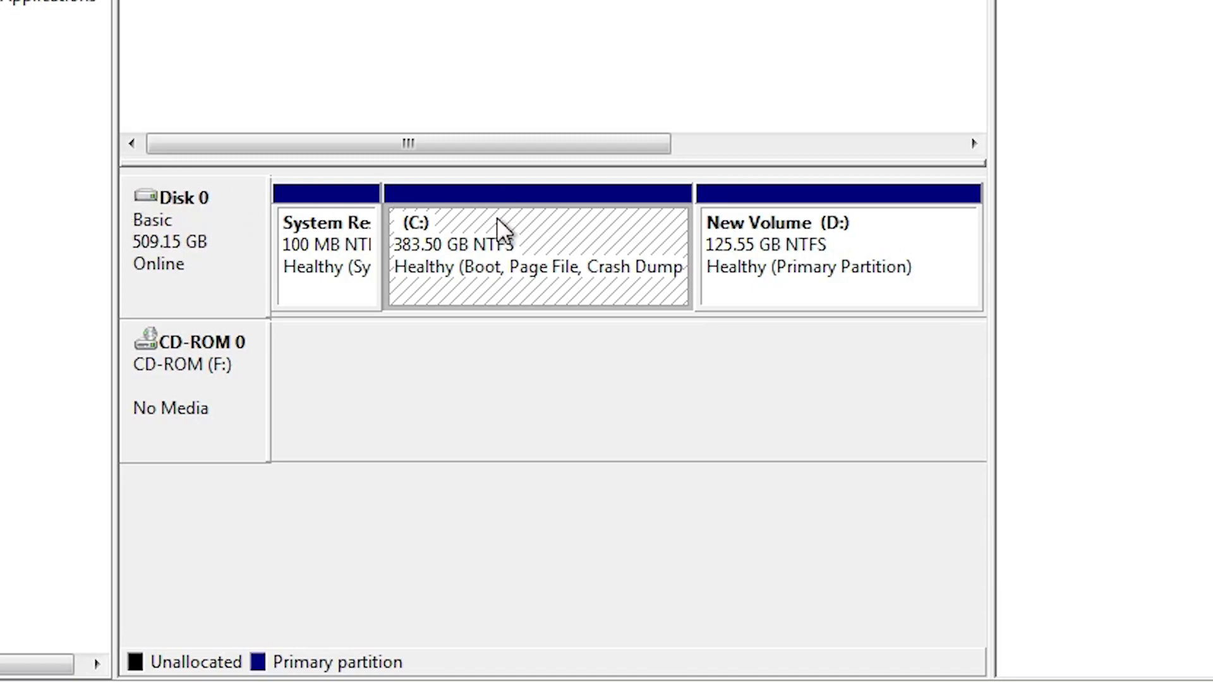
click(839, 253)
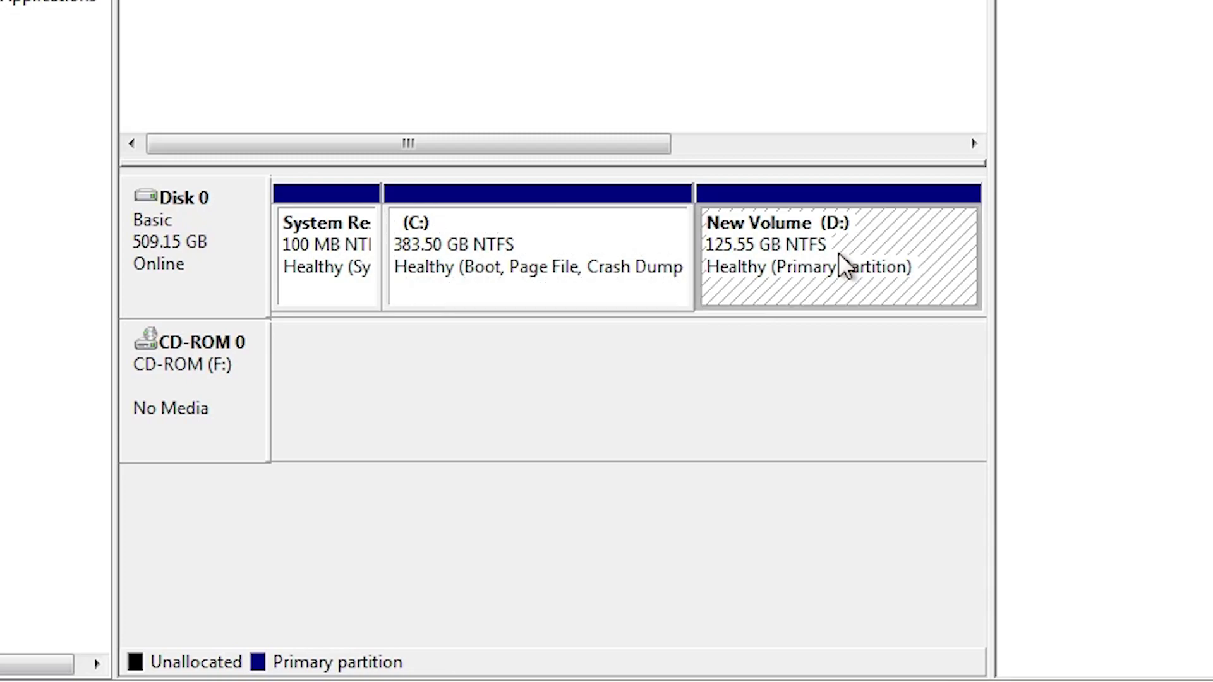
Delete the New Volume (D:) partition and confirm erasing it.
right_click(819, 247)
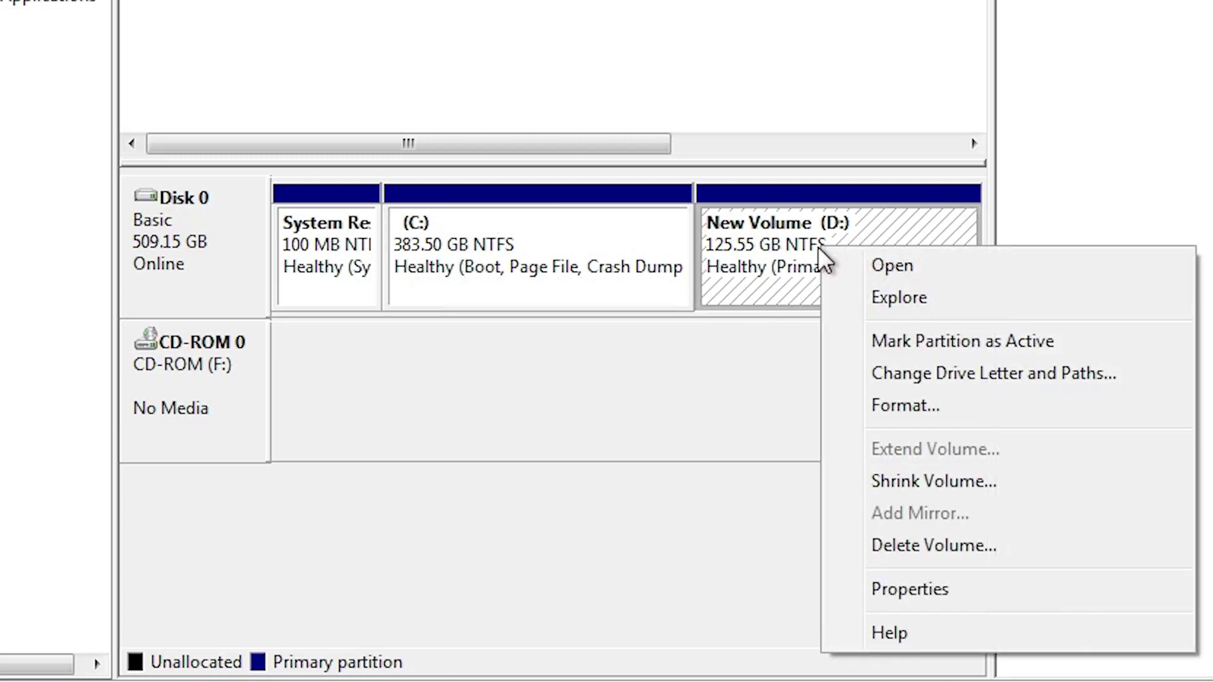
click(985, 541)
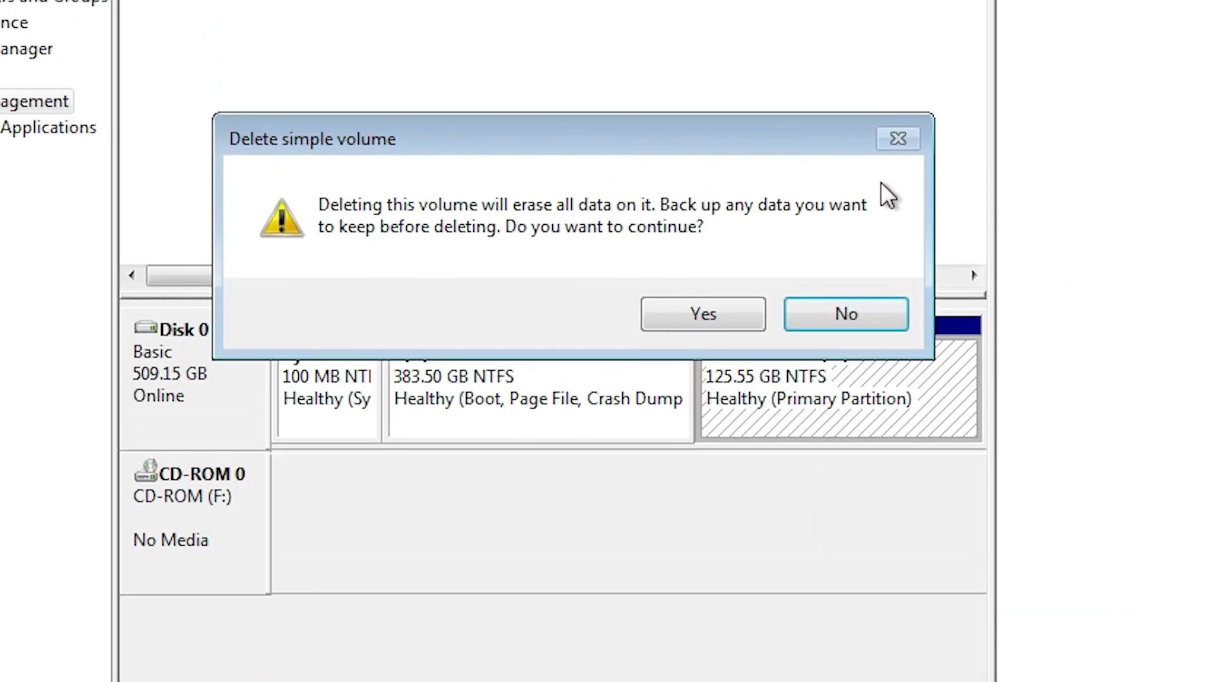
click(702, 314)
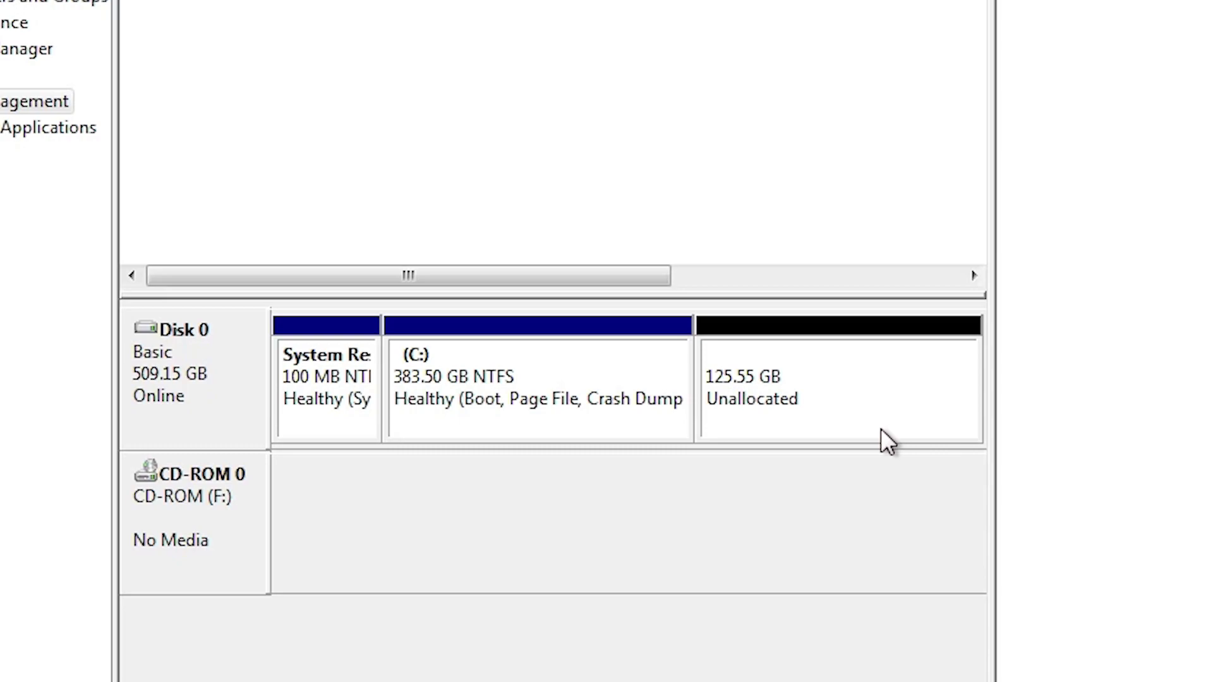
Look at the unallocated space's options without creating a volume, then bring up C:'s actions.
right_click(803, 389)
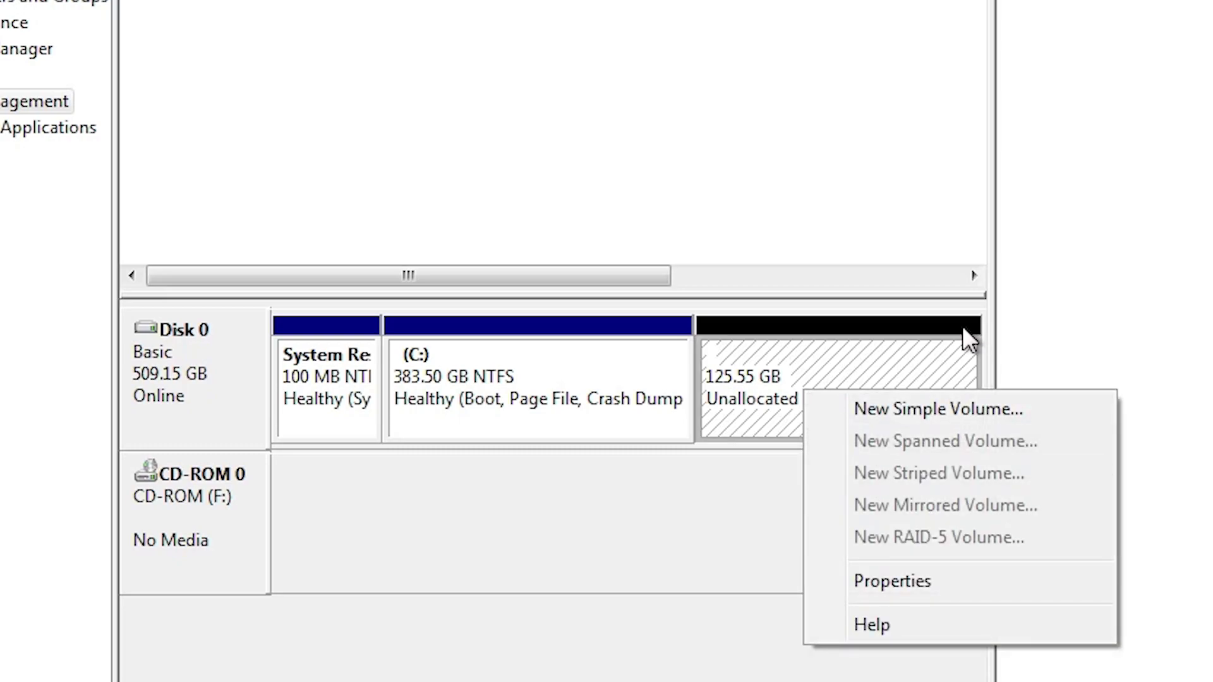
click(881, 350)
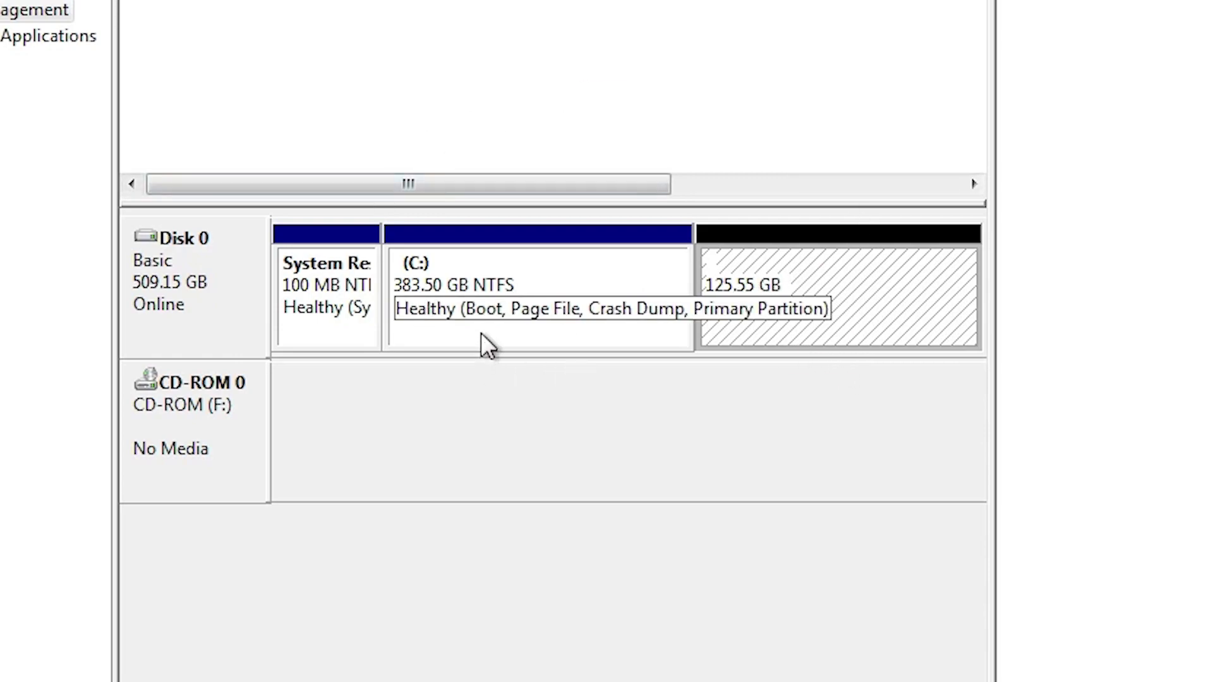
right_click(559, 263)
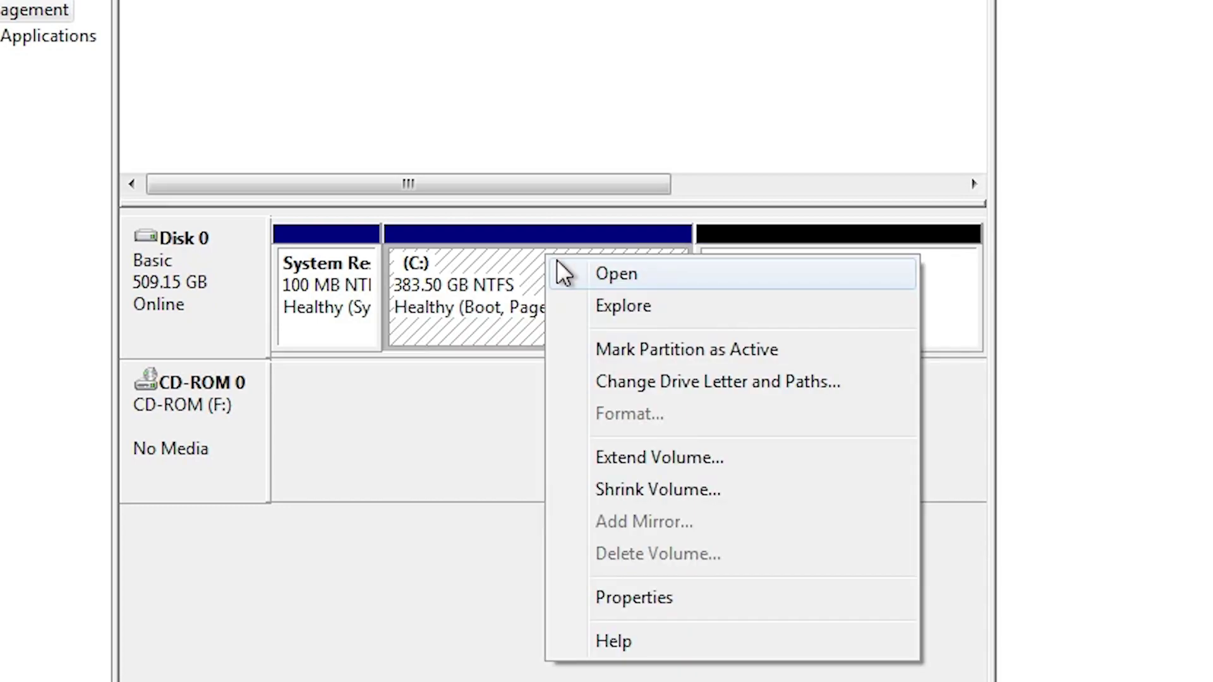
Extend C: with all 128565 MB of unallocated space.
click(674, 465)
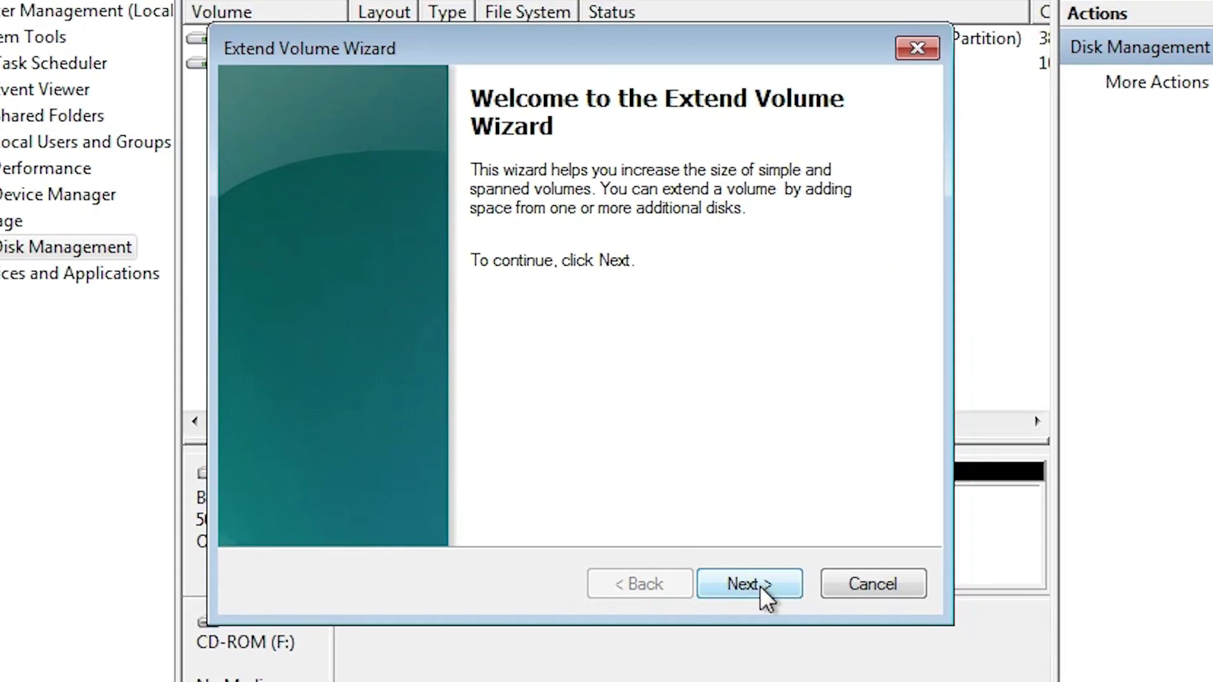
click(760, 585)
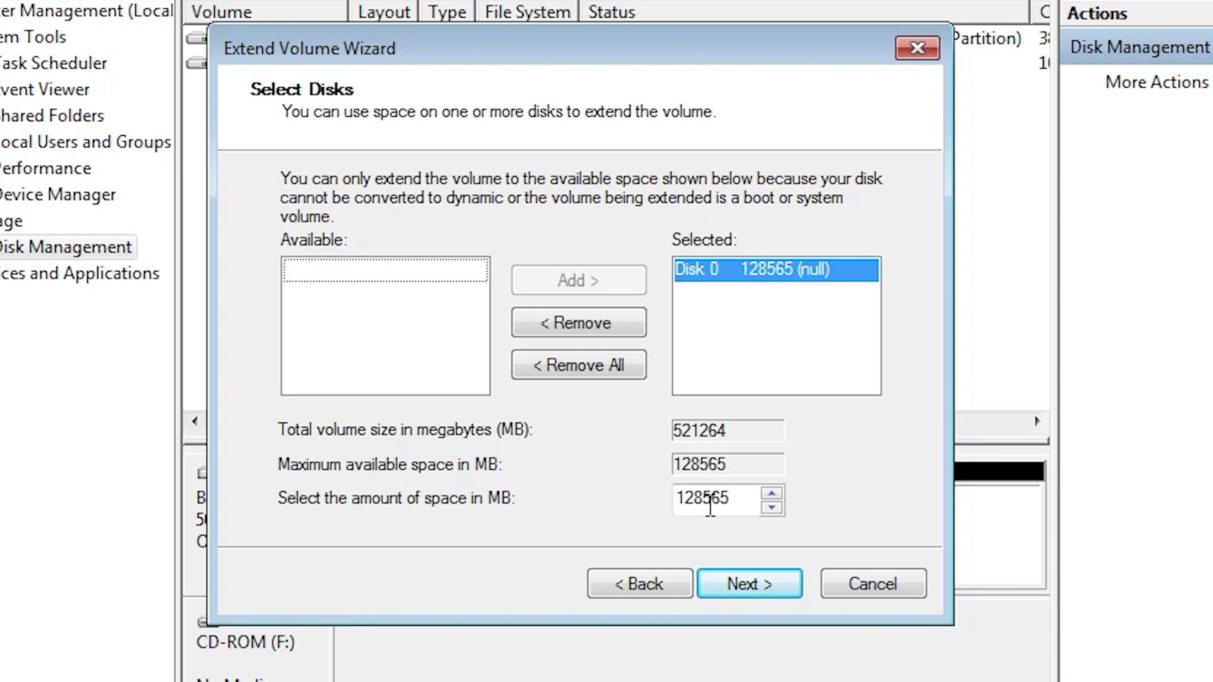
click(767, 578)
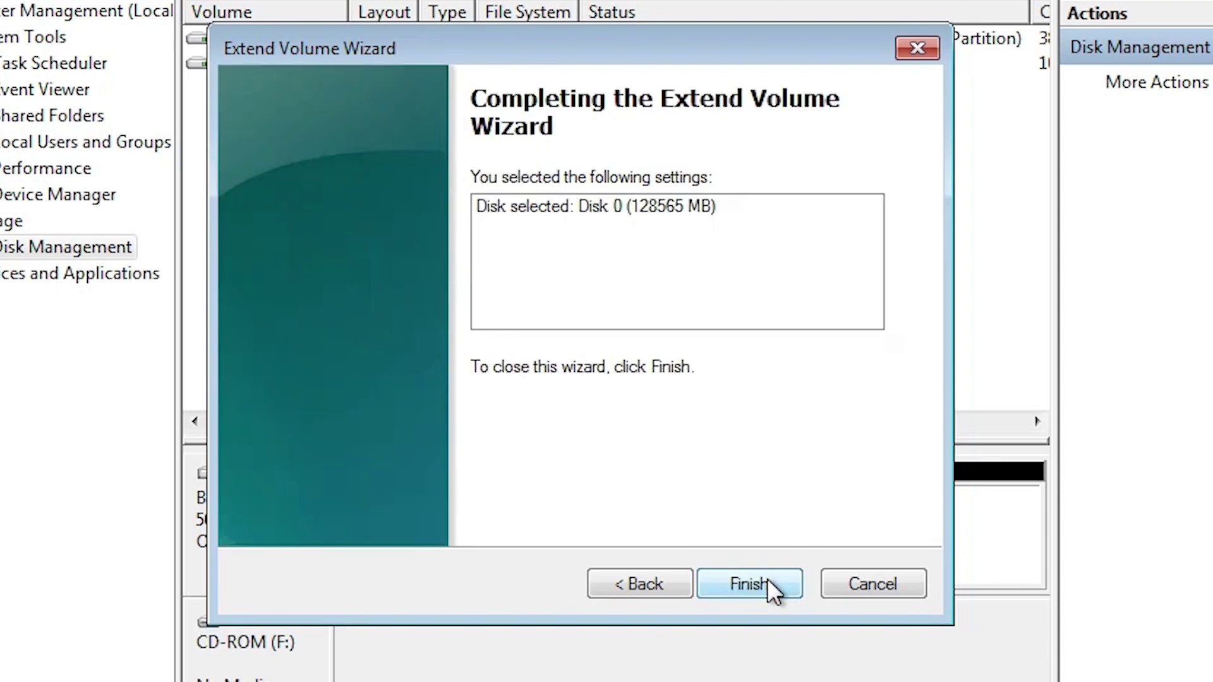
click(766, 578)
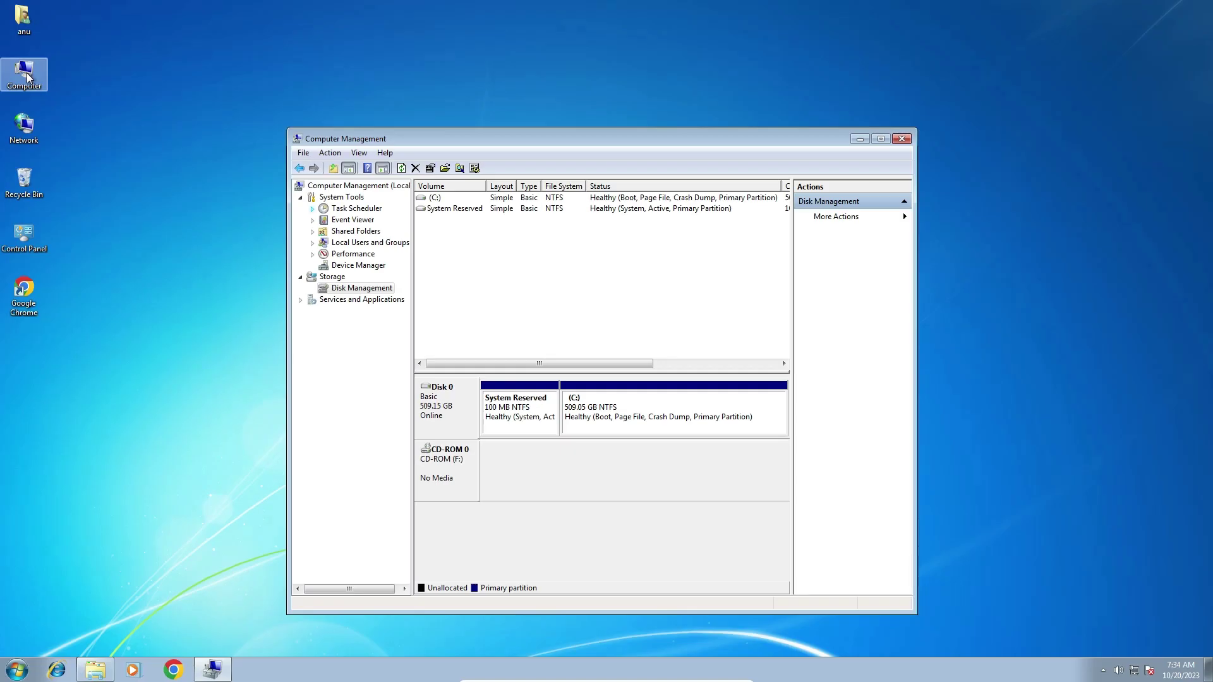
double_click(26, 74)
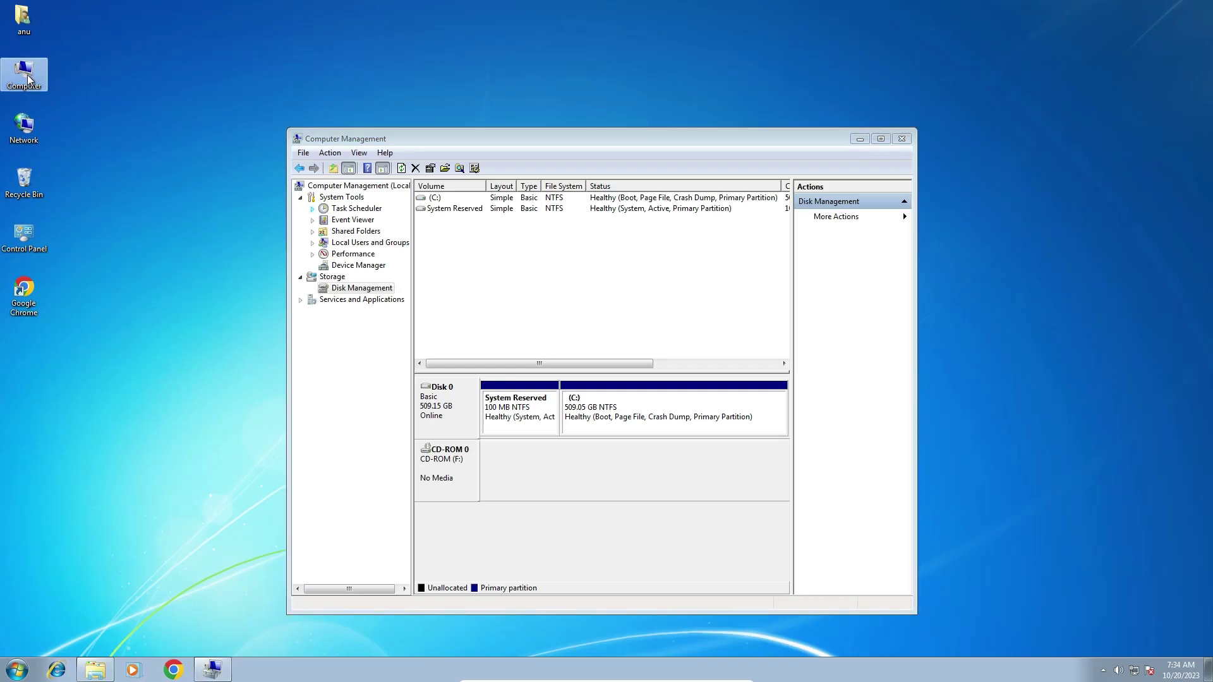